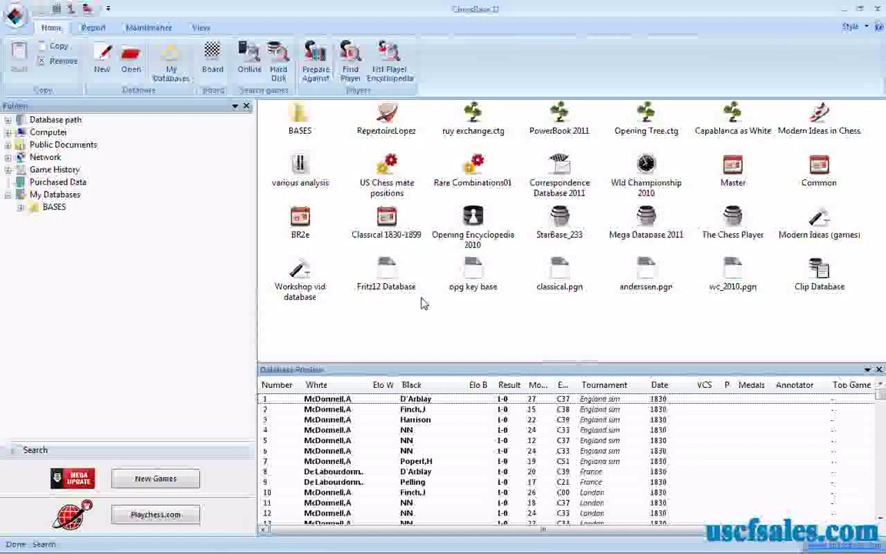
Open the game search for the Classical 1830-1899 database.
click(386, 221)
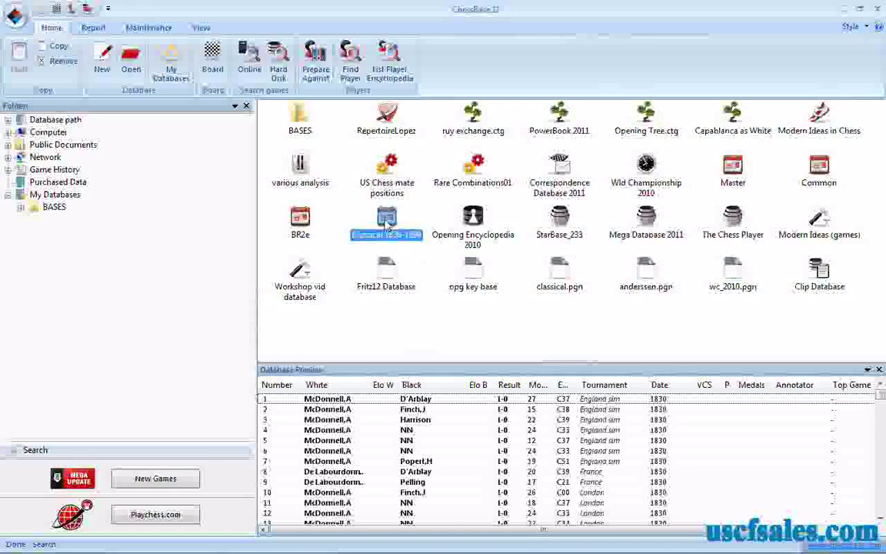
right_click(387, 223)
click(421, 246)
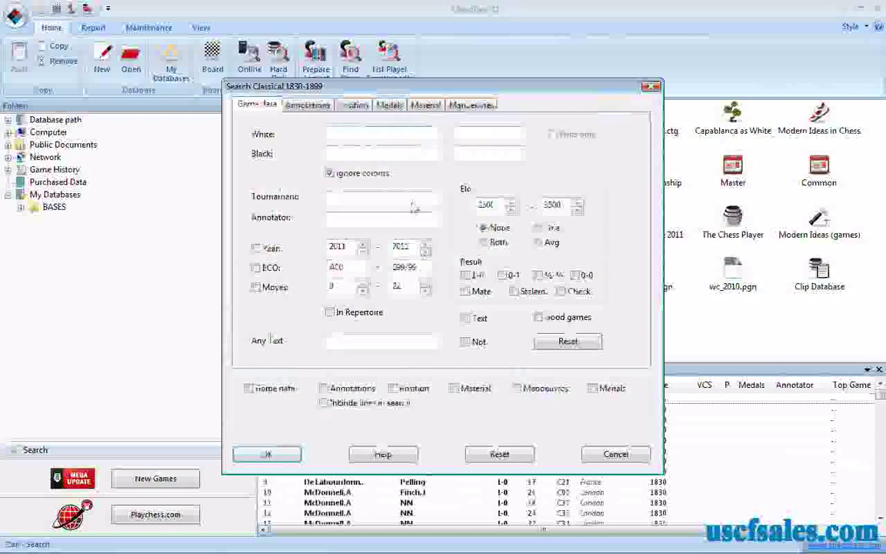
On the Position tab, place a king on c8 and a rook on d8.
click(355, 106)
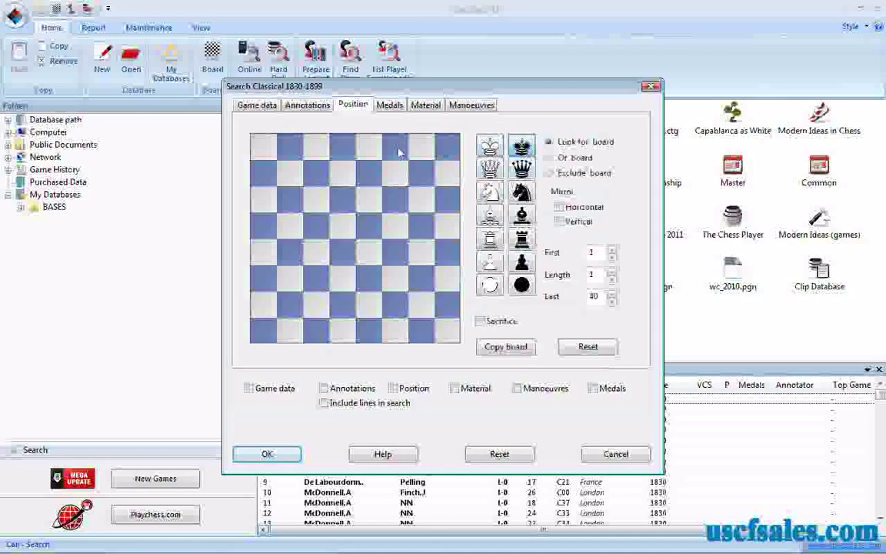
click(316, 148)
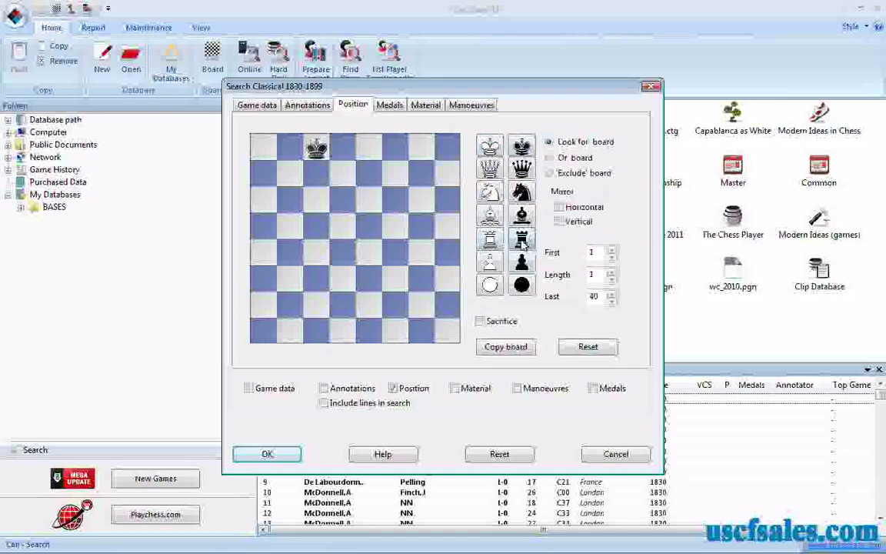
click(343, 148)
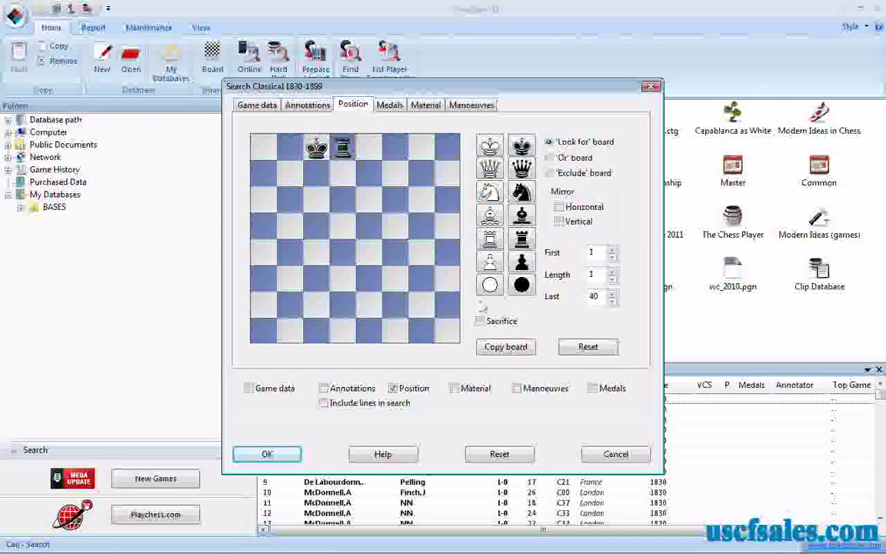
Reset the criteria and search for a Black king manoeuvre e8–c8 within moves 5 to 40.
click(499, 455)
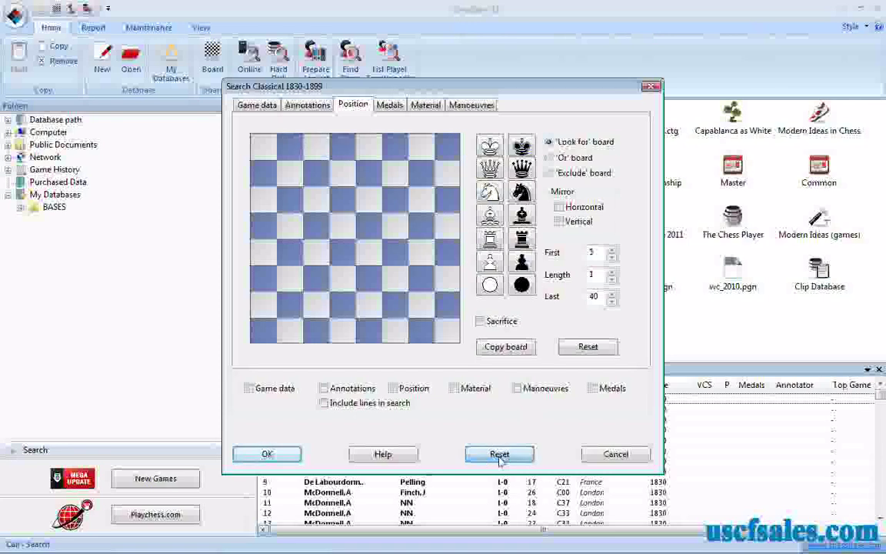
click(470, 106)
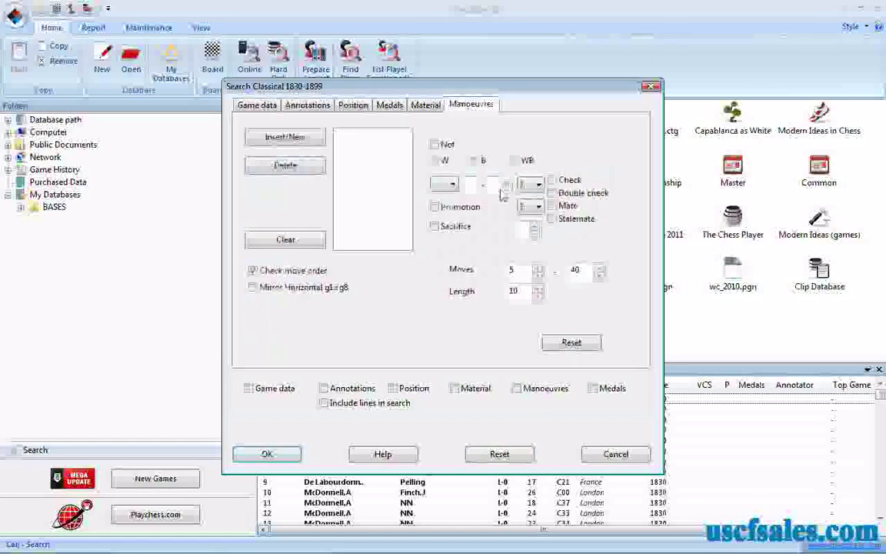
click(475, 161)
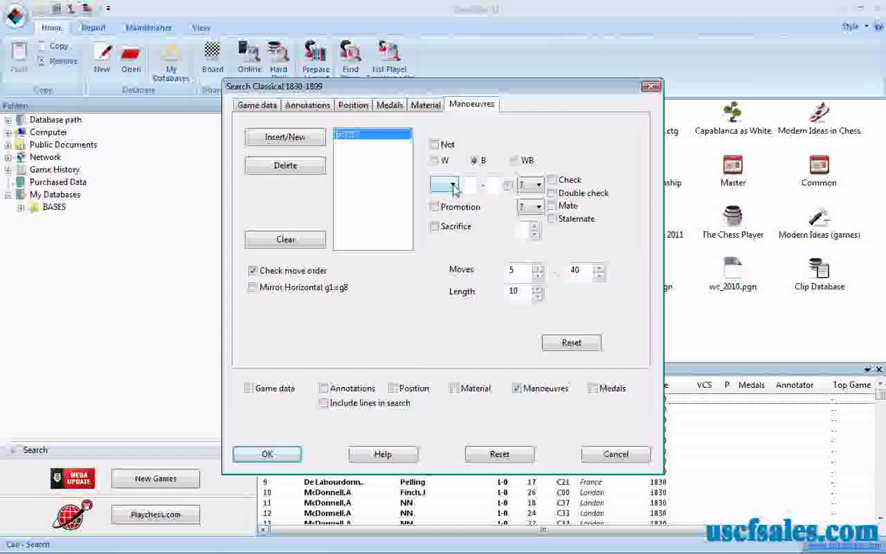
click(452, 186)
click(435, 208)
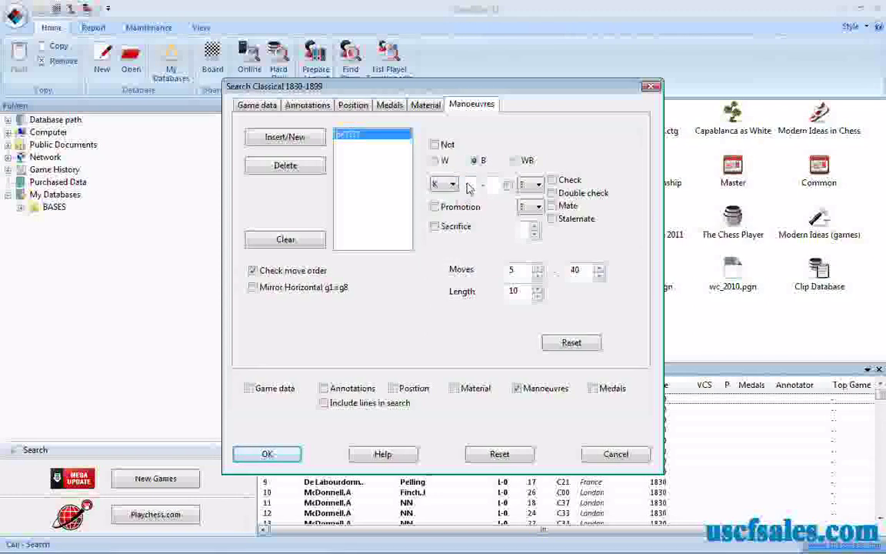
click(469, 185)
text(e8)
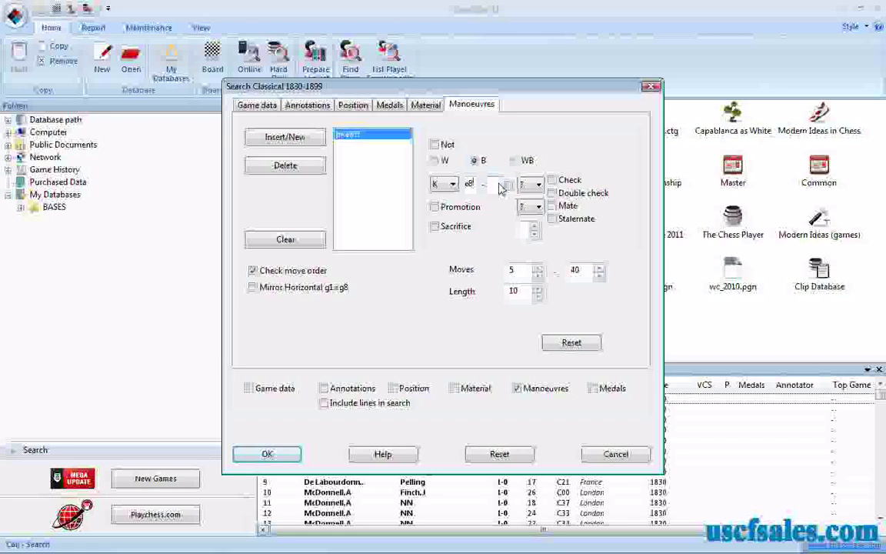
text(c8)
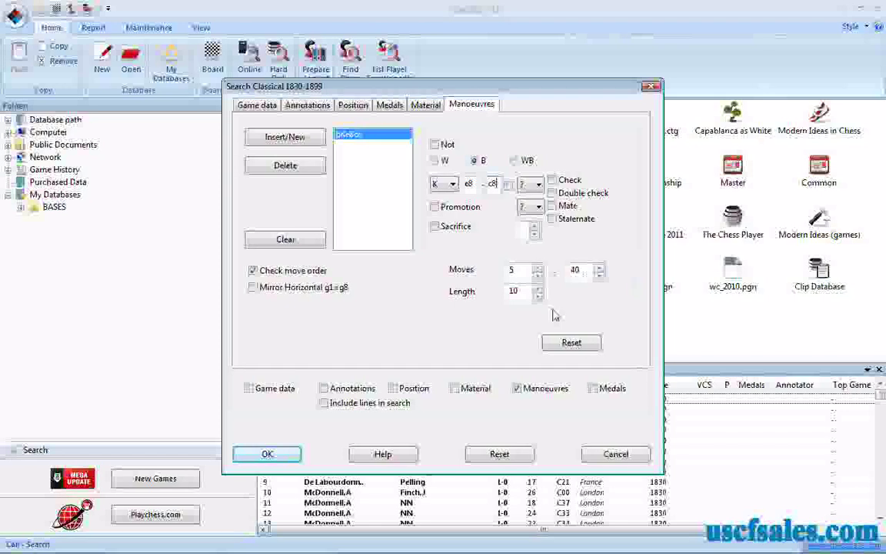
click(262, 453)
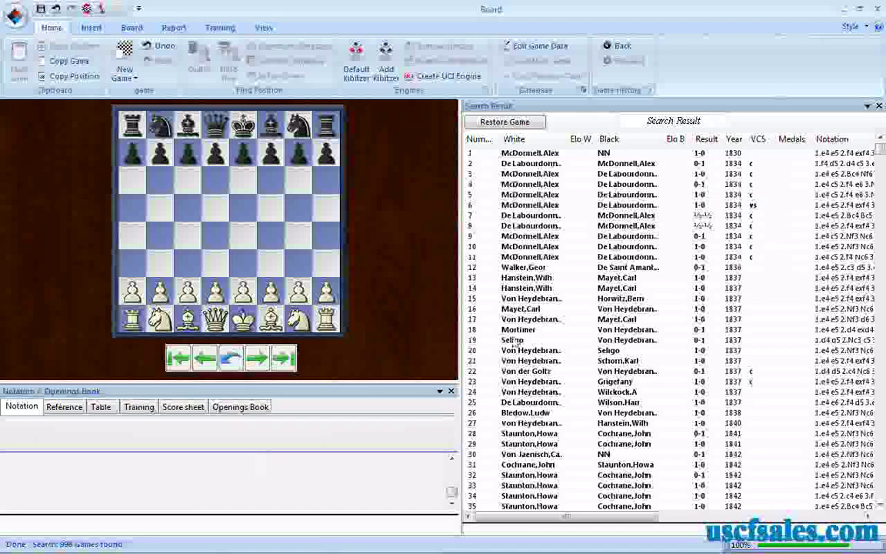
Review result games 6, 13, 16, 24 and 29 around Black's queenside castling, then close the board.
double_click(543, 204)
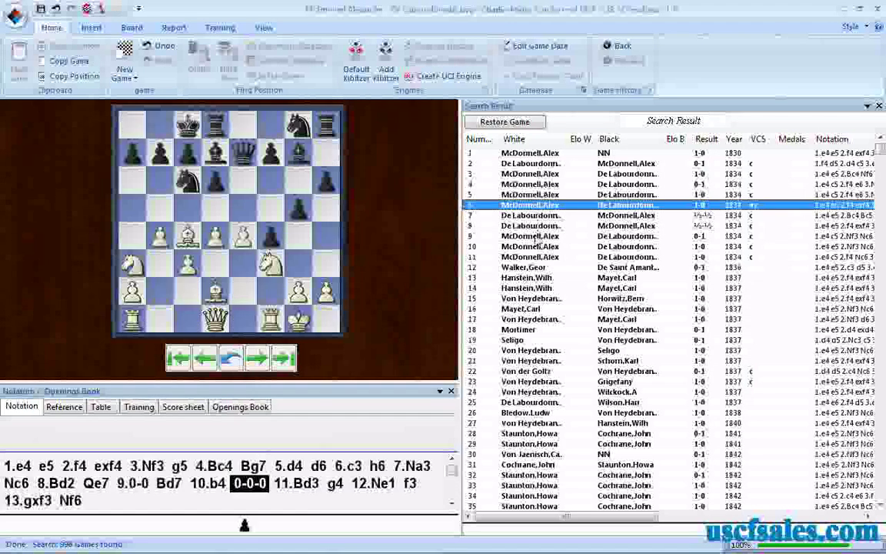
double_click(536, 236)
click(536, 278)
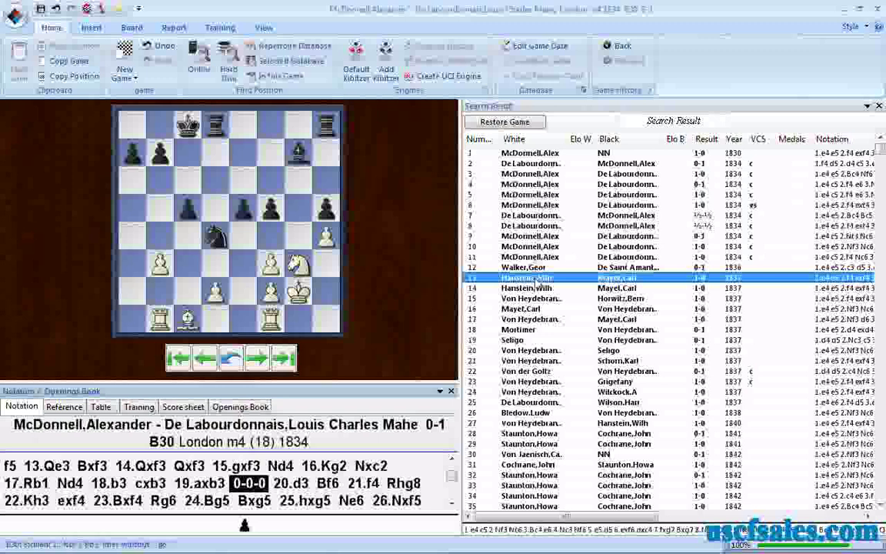
double_click(529, 308)
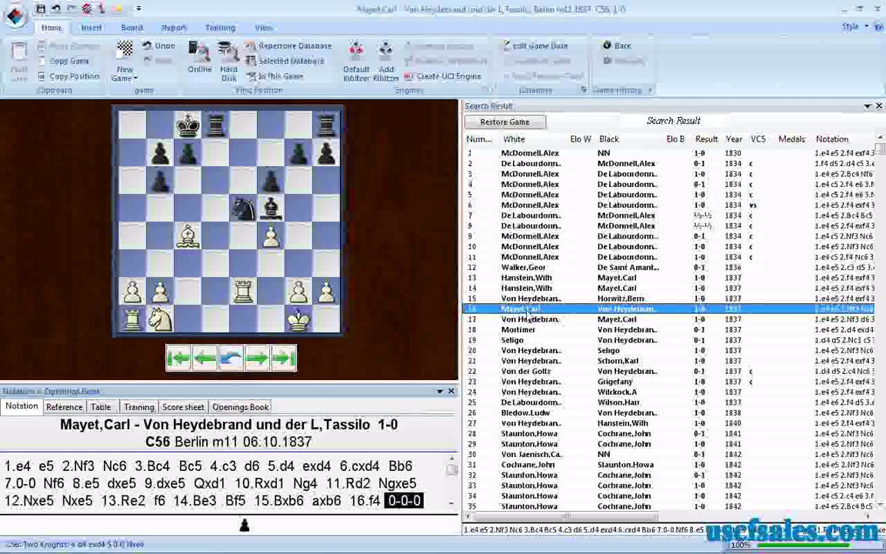
click(202, 360)
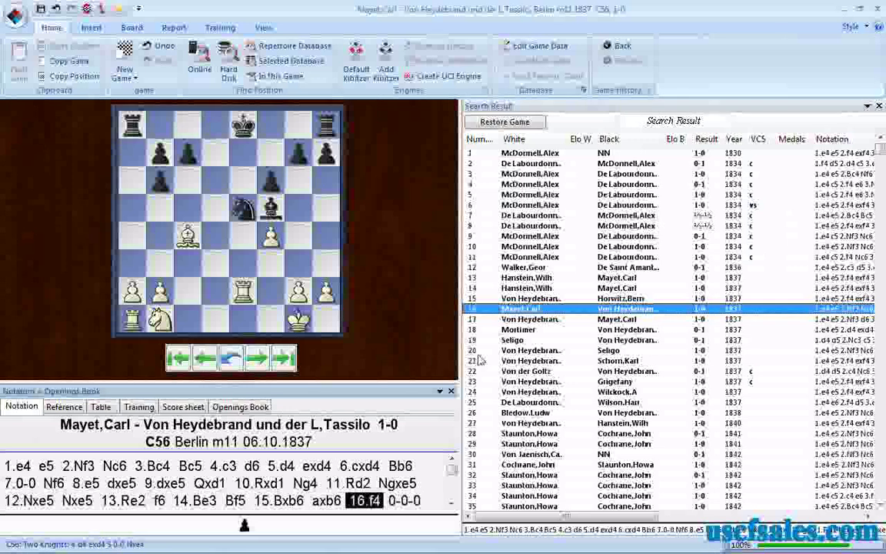
click(480, 391)
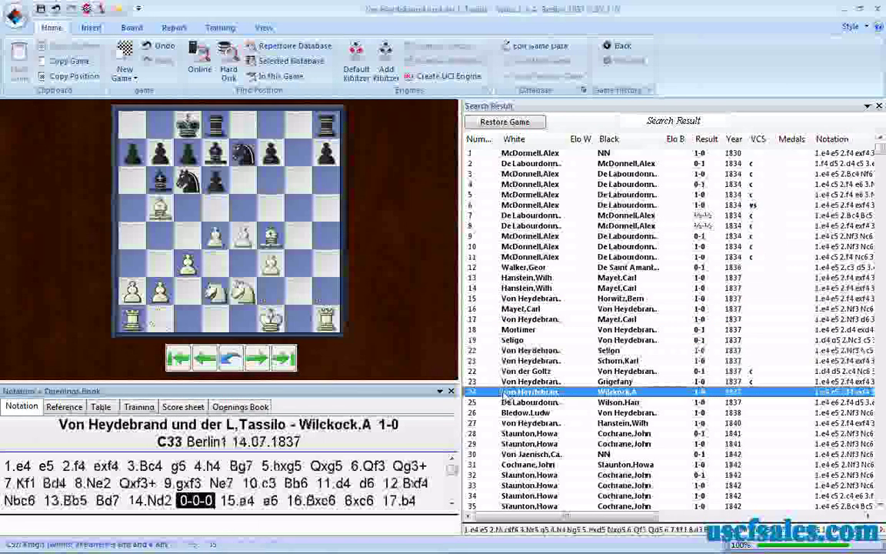
key(Down)
key(Down)
key(Down)
key(Down)
key(Down)
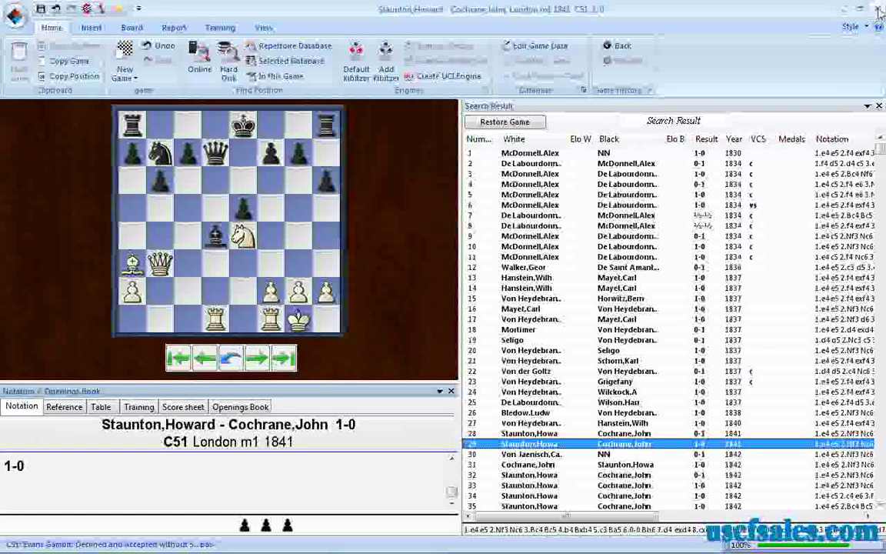
click(878, 10)
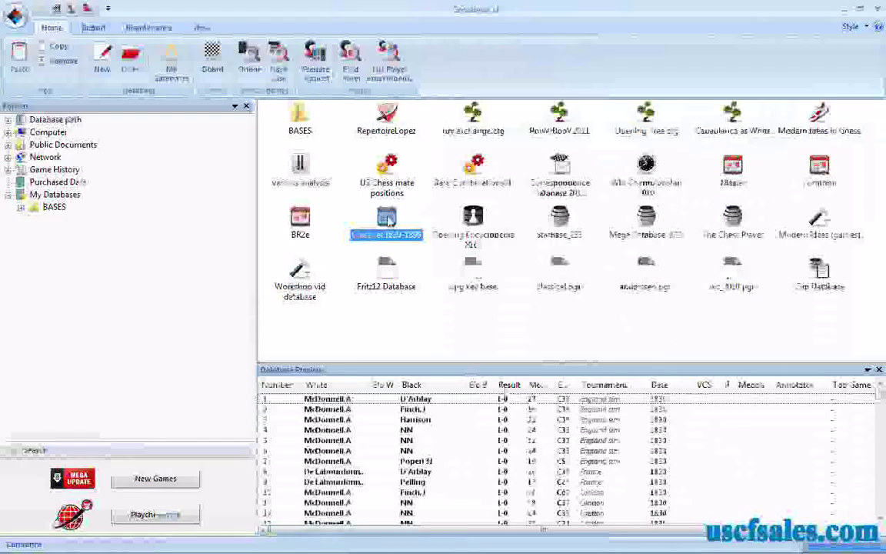
Reopen Search on Classical 1830-1899 and require the Ke8–c8 manoeuvre to give check.
right_click(388, 219)
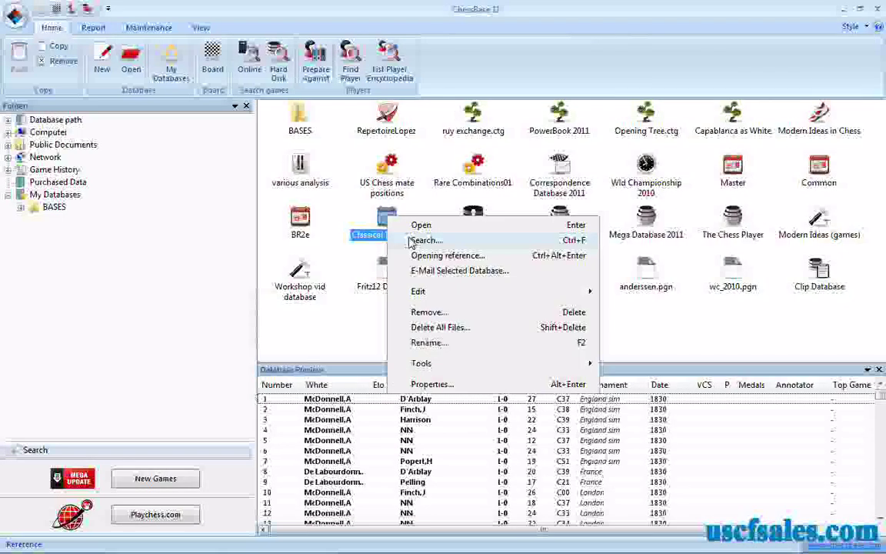
click(421, 241)
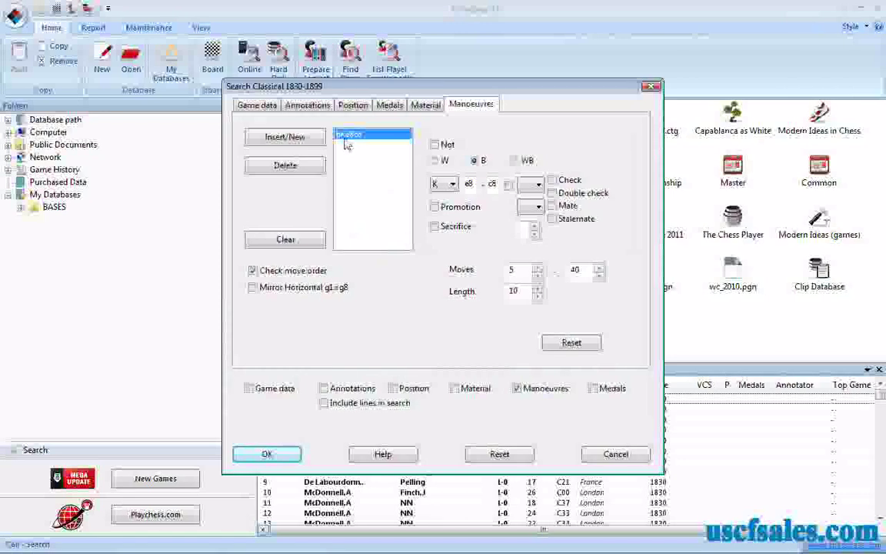
click(551, 181)
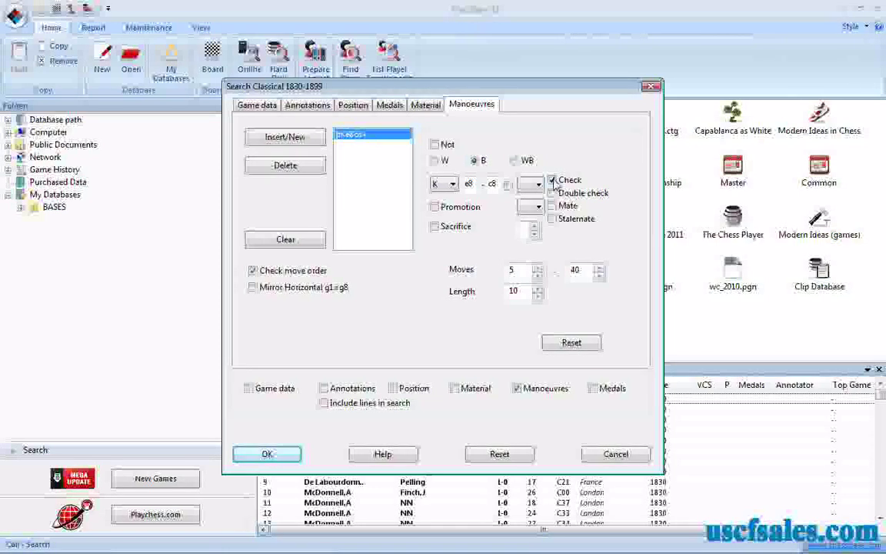
Run the Ke8-c8+ search and step game 8 to its queenside castling with check.
click(269, 455)
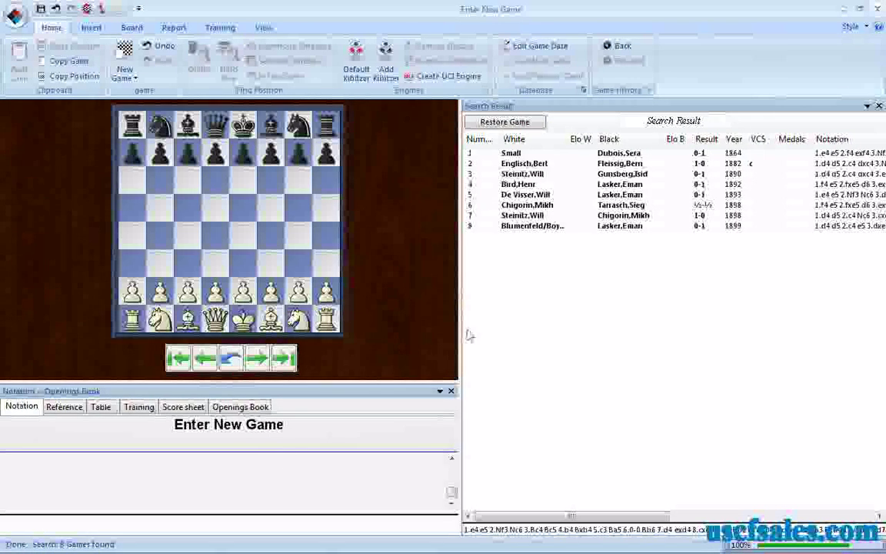
click(515, 228)
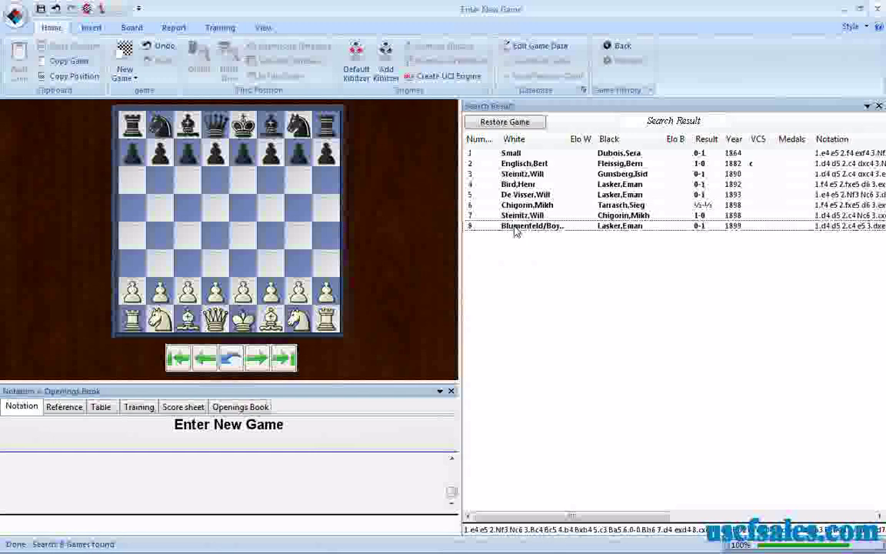
double_click(514, 226)
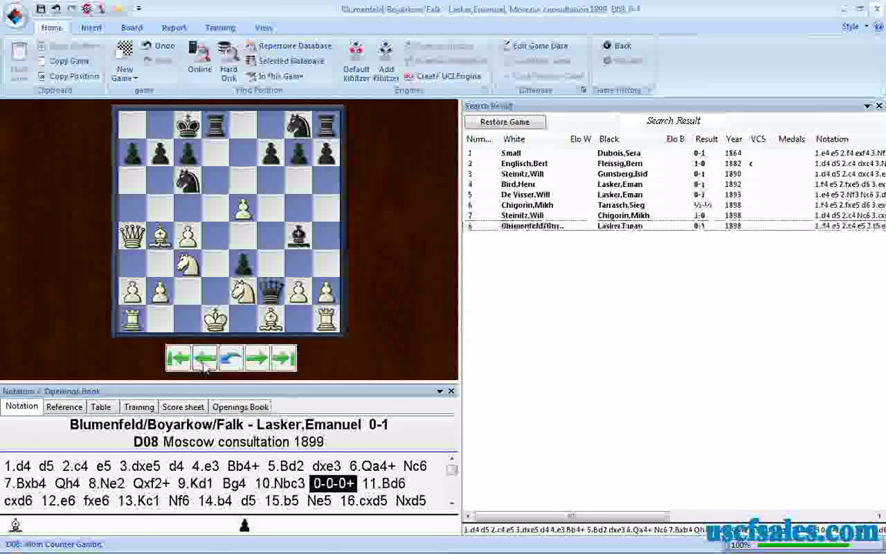
key(Left)
click(255, 365)
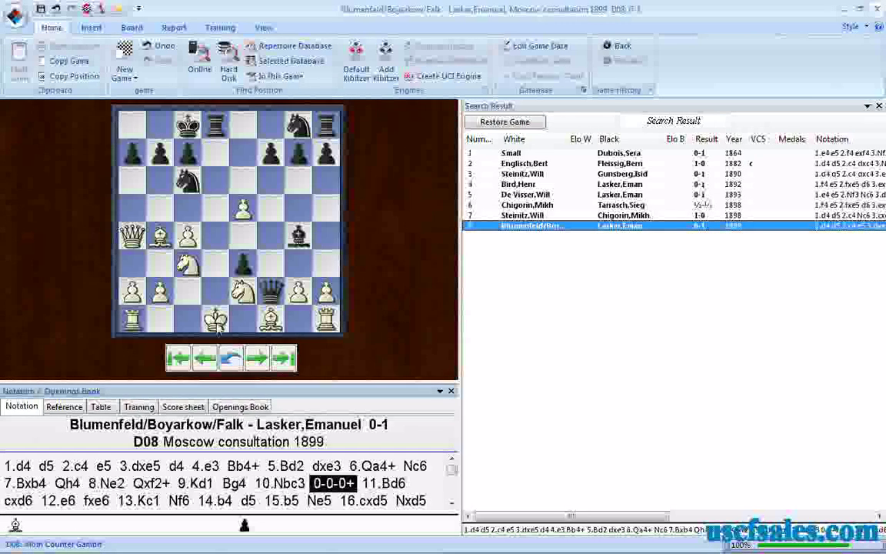
Step game 7 to 0-0-0+, close the game, and call up the database's actions.
key(Up)
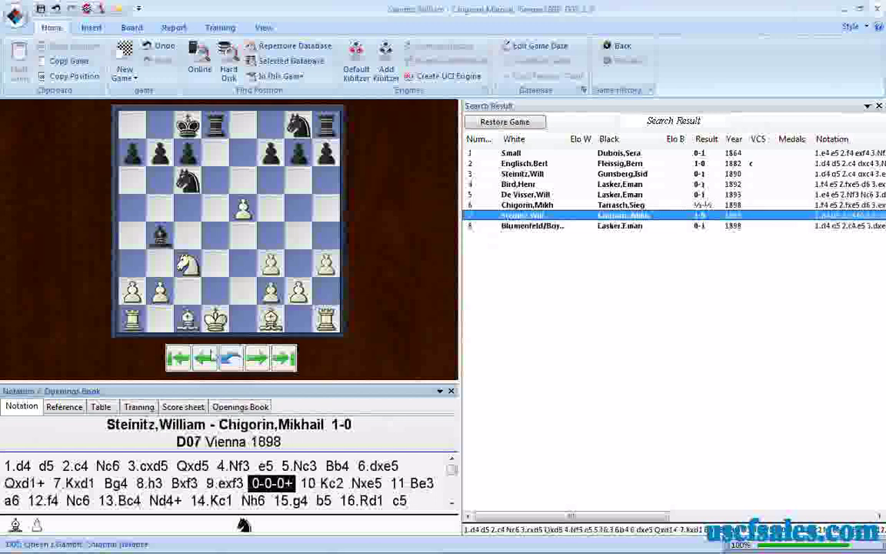
scroll(188, 323, up, 1)
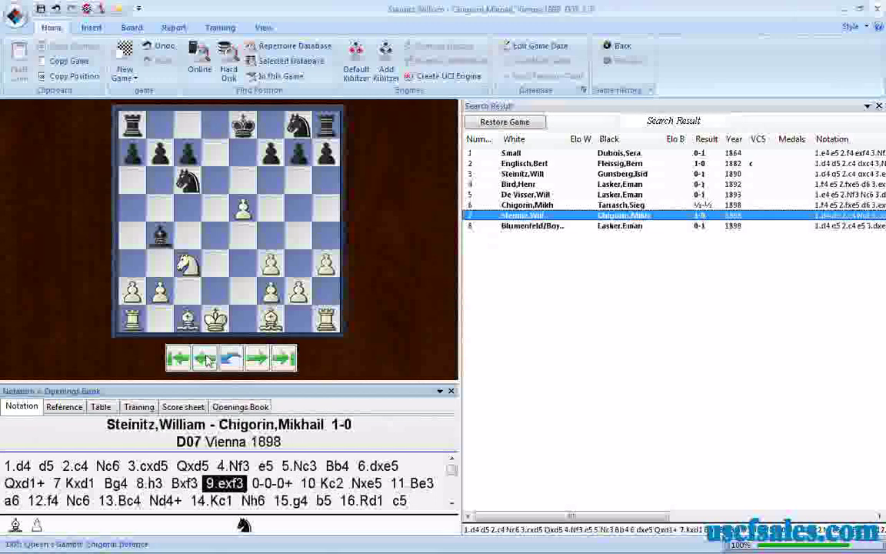
click(257, 358)
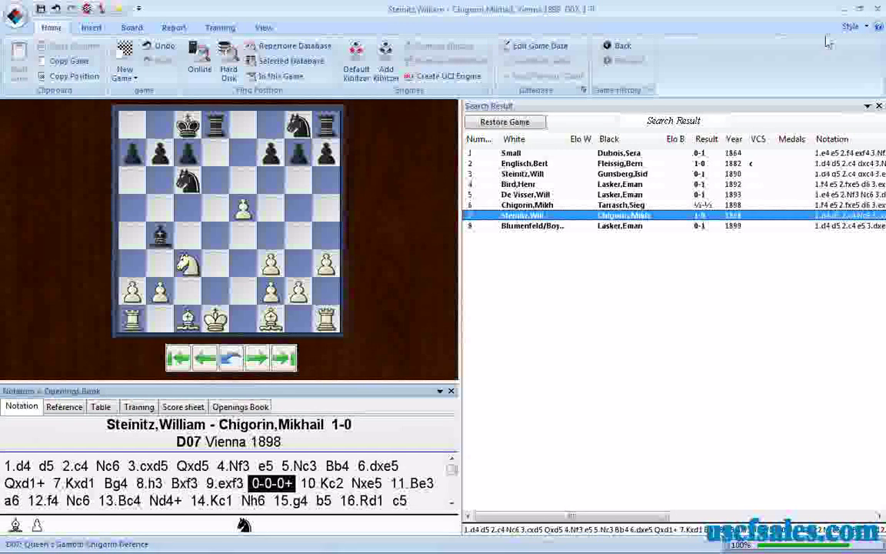
click(876, 11)
right_click(400, 224)
Add a second manoeuvre: any White piece from ?? to ??, with Check unticked.
click(402, 243)
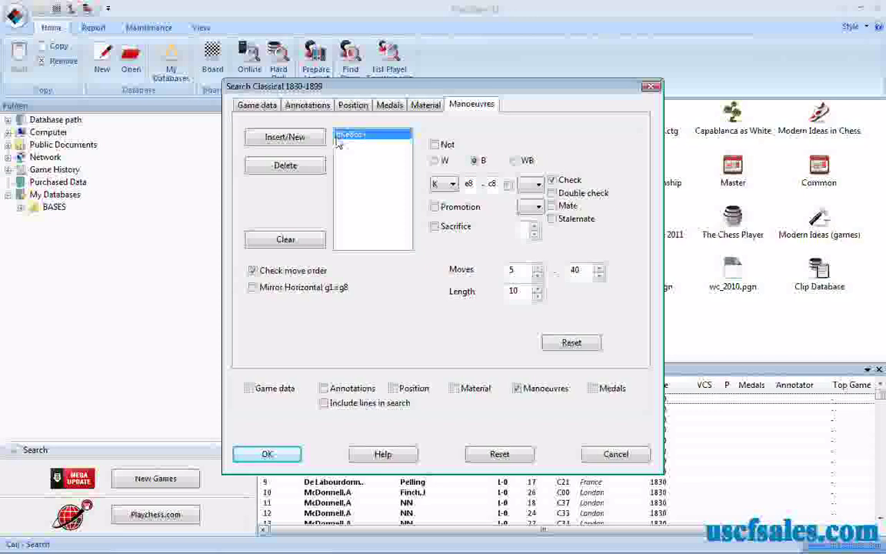
click(284, 143)
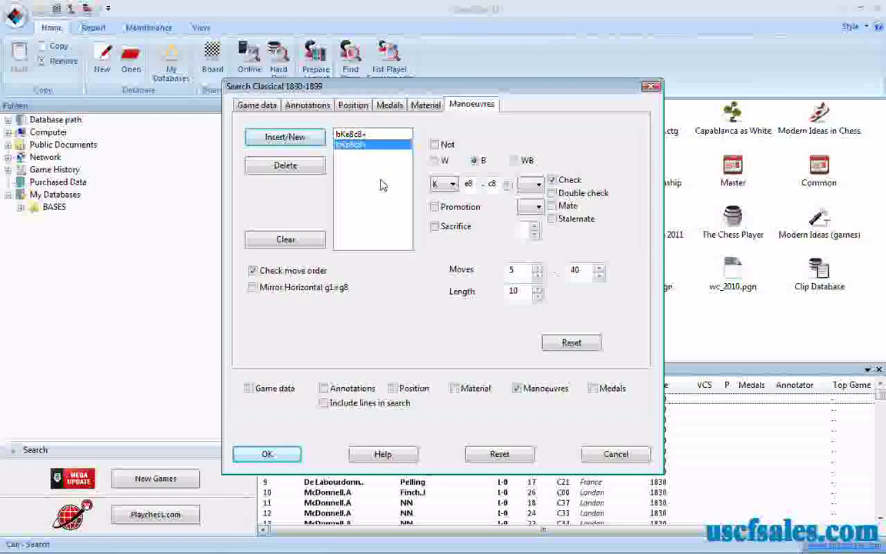
click(434, 161)
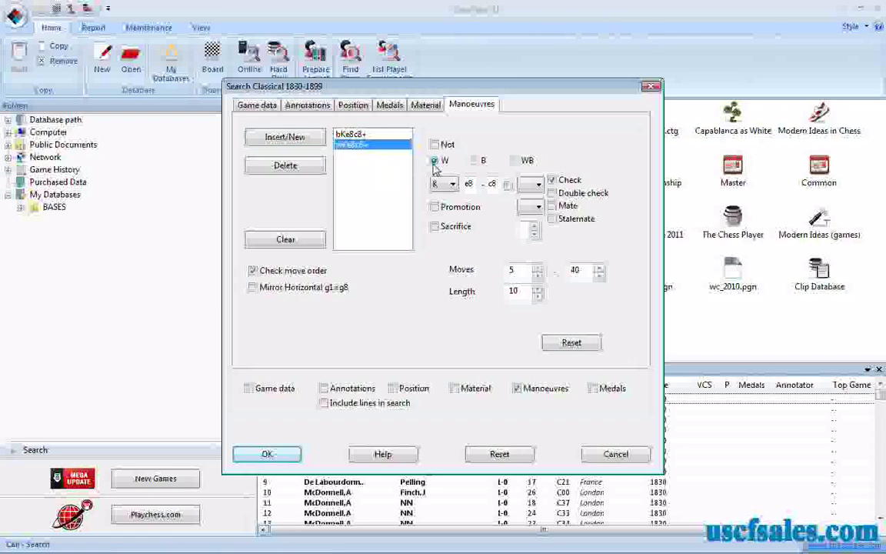
click(444, 184)
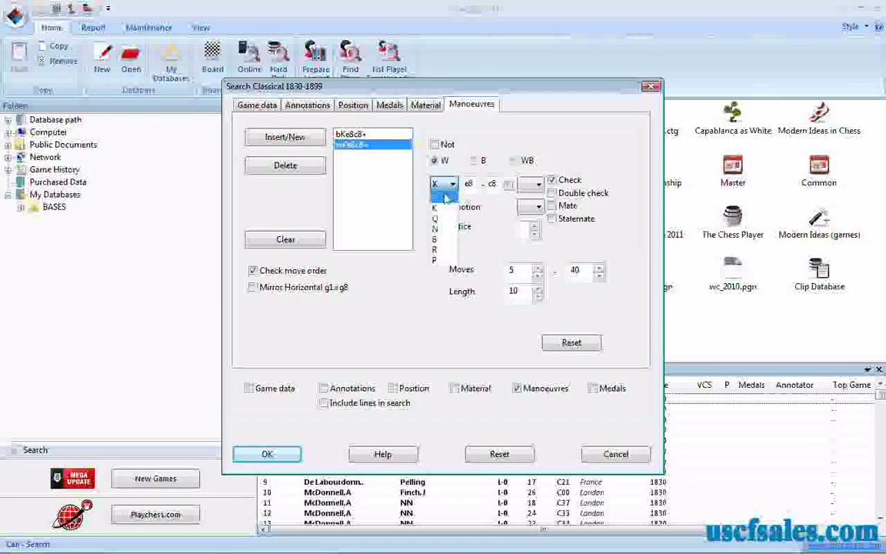
click(446, 197)
double_click(467, 186)
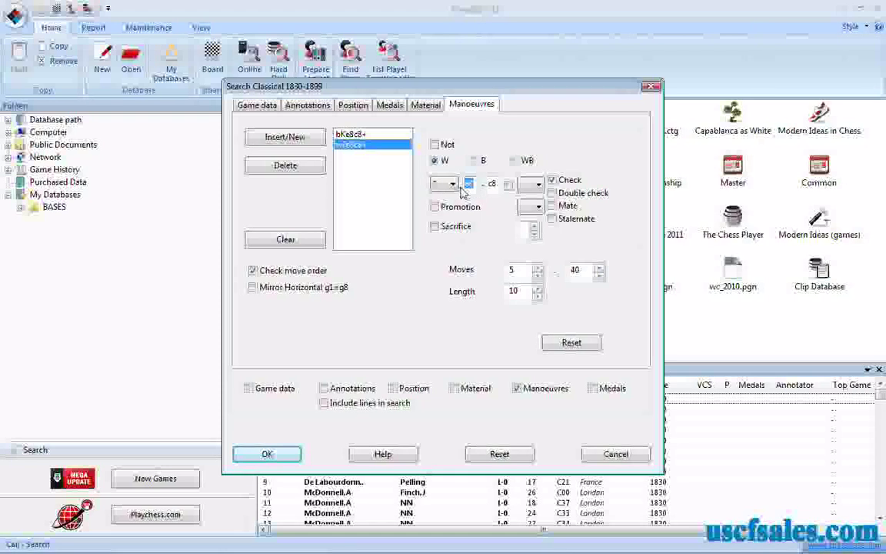
text(??)
double_click(487, 187)
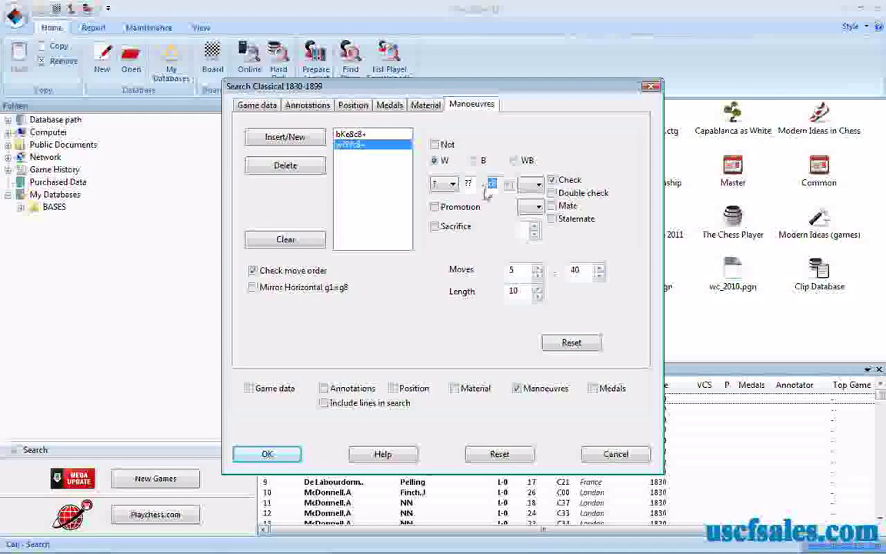
text(??)
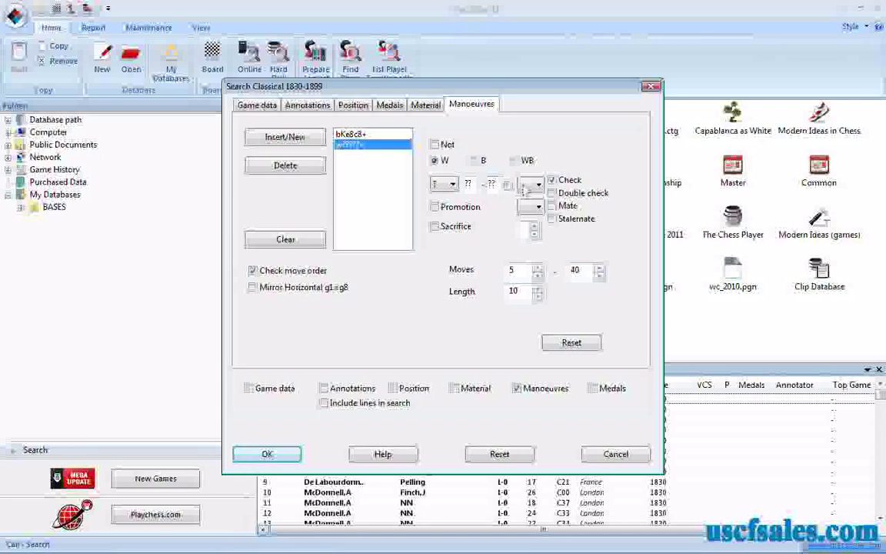
click(552, 181)
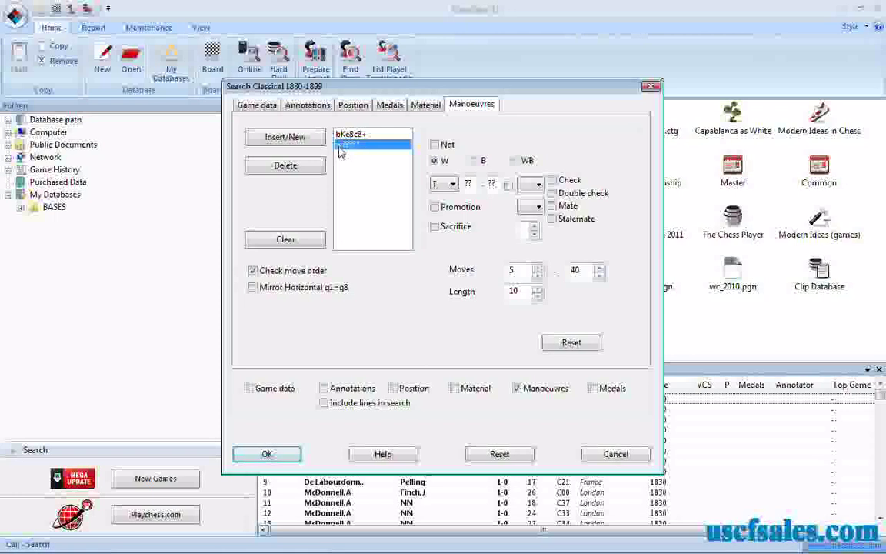
Make the second manoeuvre a negated (Not) White king move with Length 2.
click(453, 183)
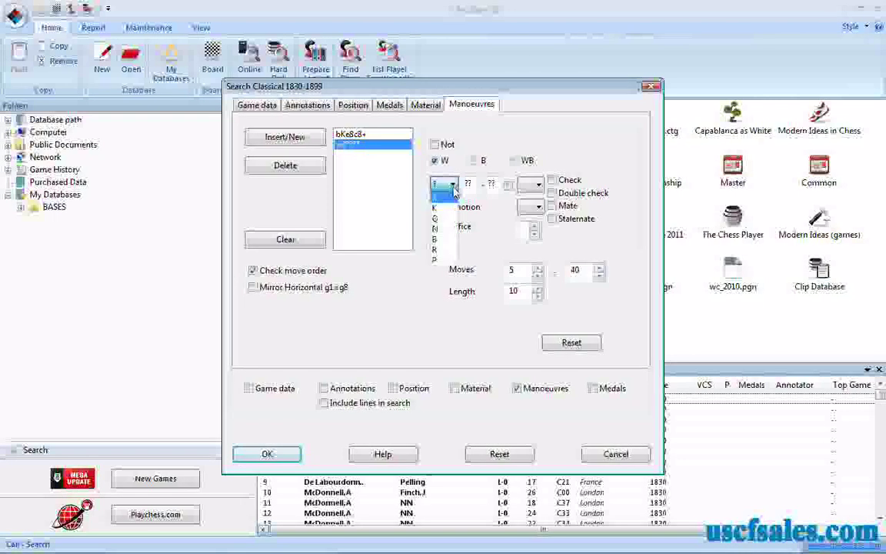
click(442, 205)
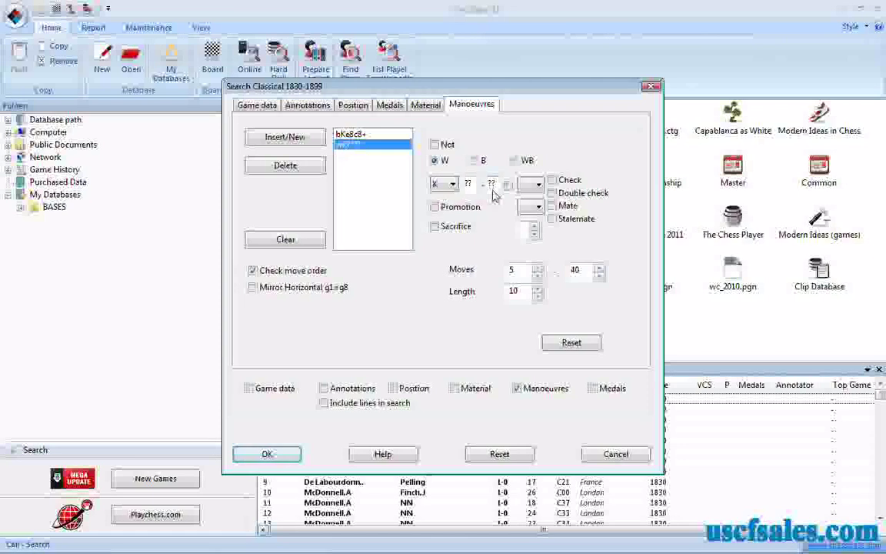
click(435, 146)
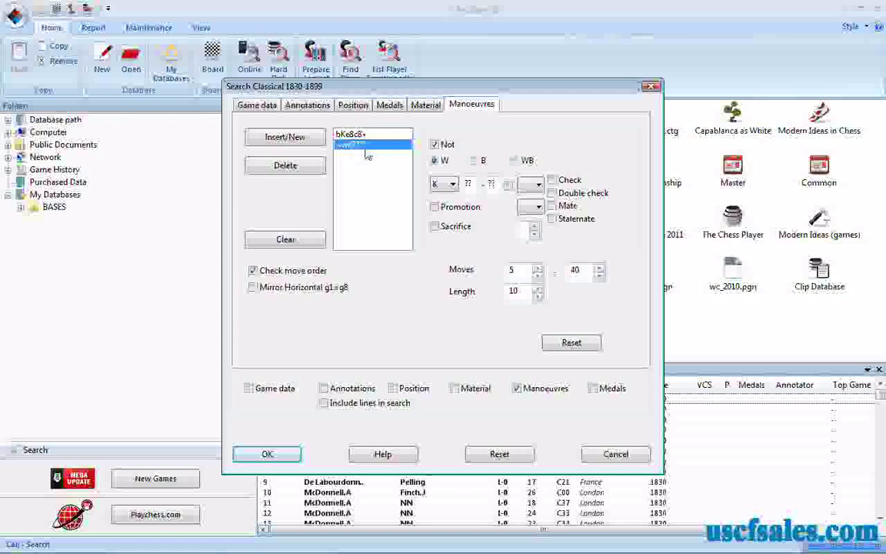
click(435, 146)
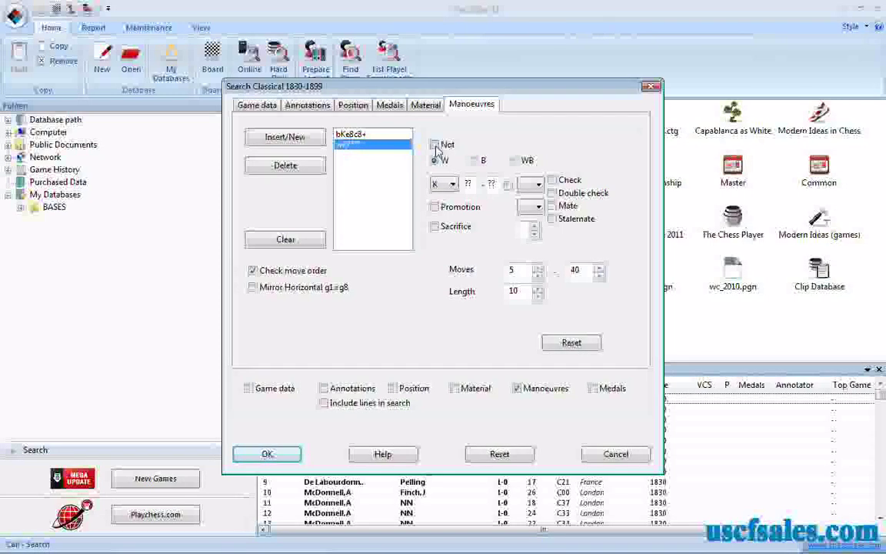
click(435, 145)
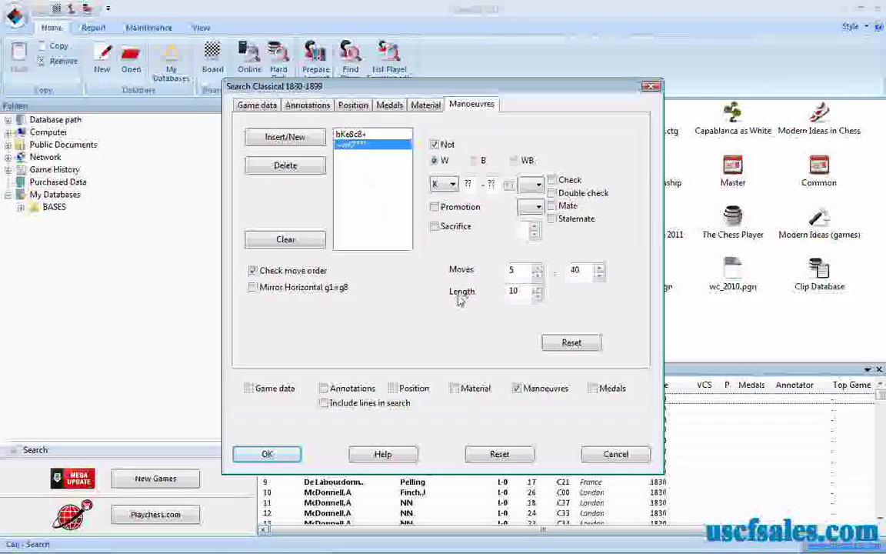
double_click(519, 292)
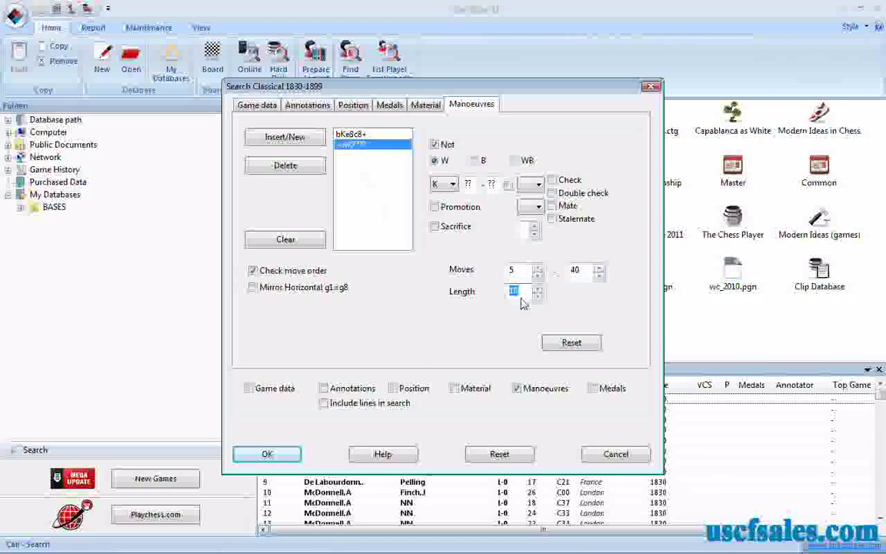
text(2)
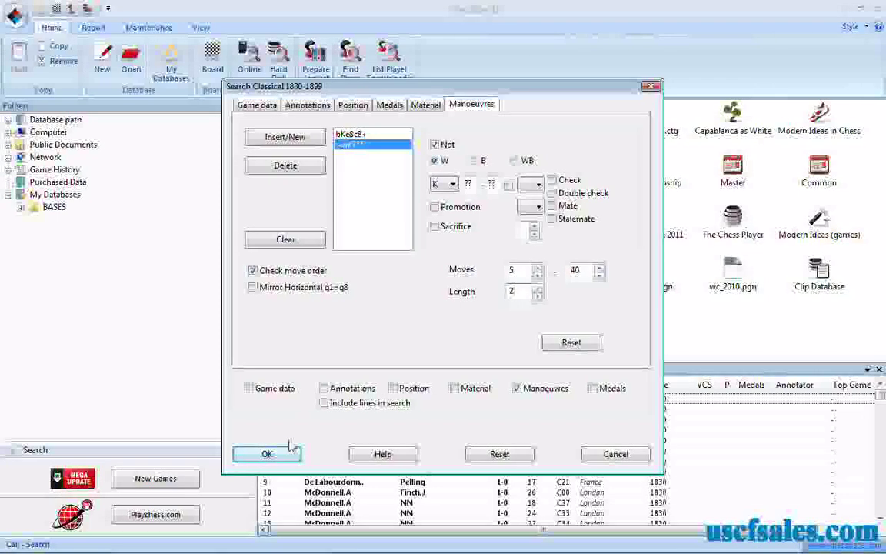
Run the combined search and step through 0-0-0+ in the Moscow 1899 and USA 1893 games.
click(267, 453)
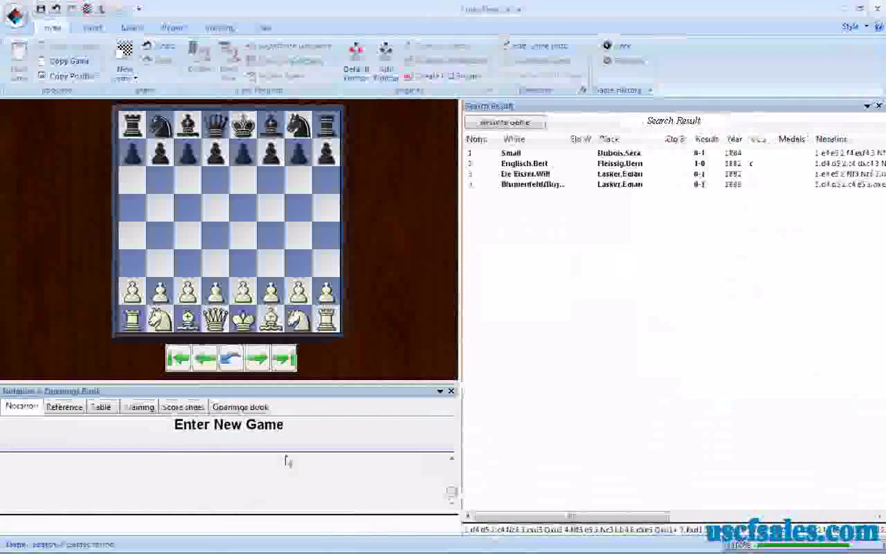
double_click(517, 186)
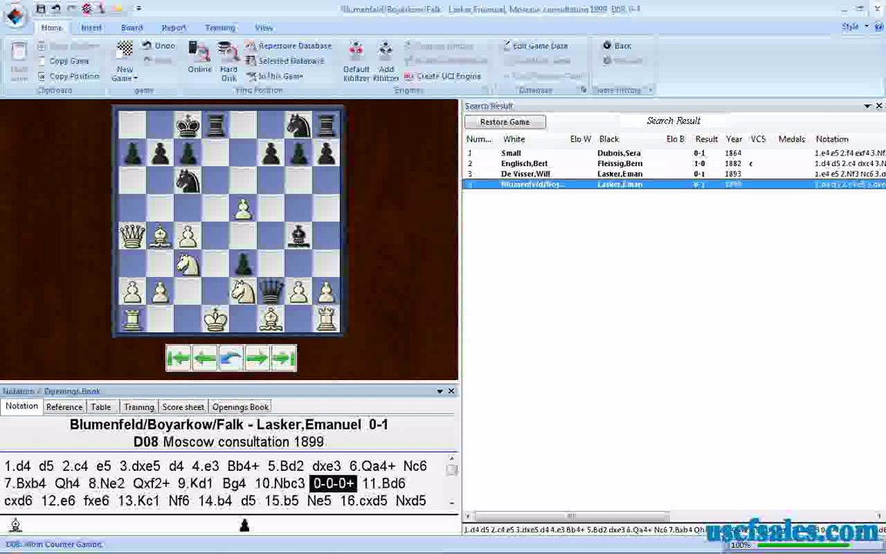
click(205, 359)
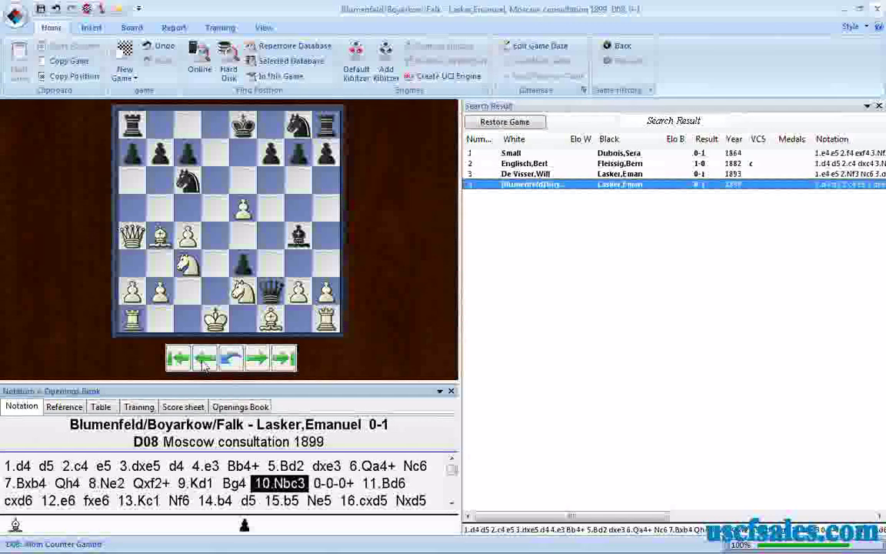
click(261, 367)
click(261, 367)
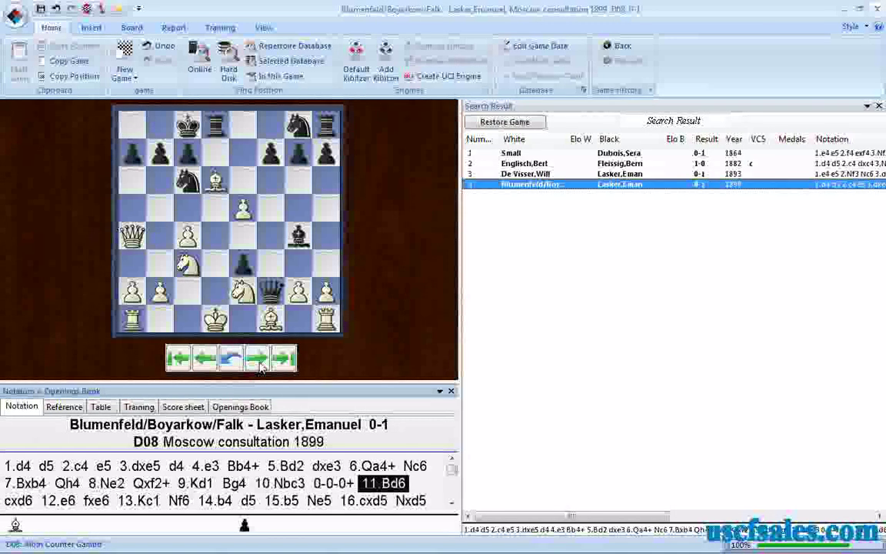
click(524, 174)
click(205, 358)
click(261, 367)
click(260, 366)
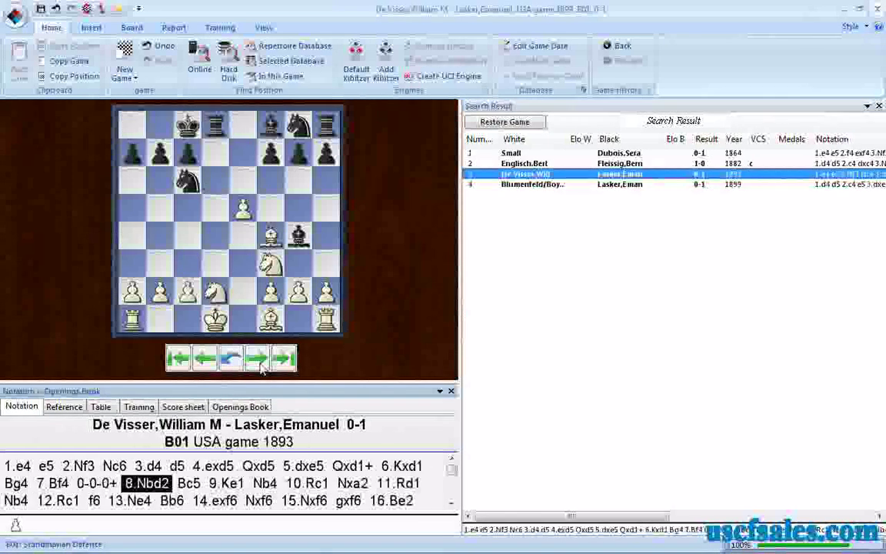
Check the queenside castling with check in the Vienna 1882 and Rotterdam 1864 games.
click(466, 164)
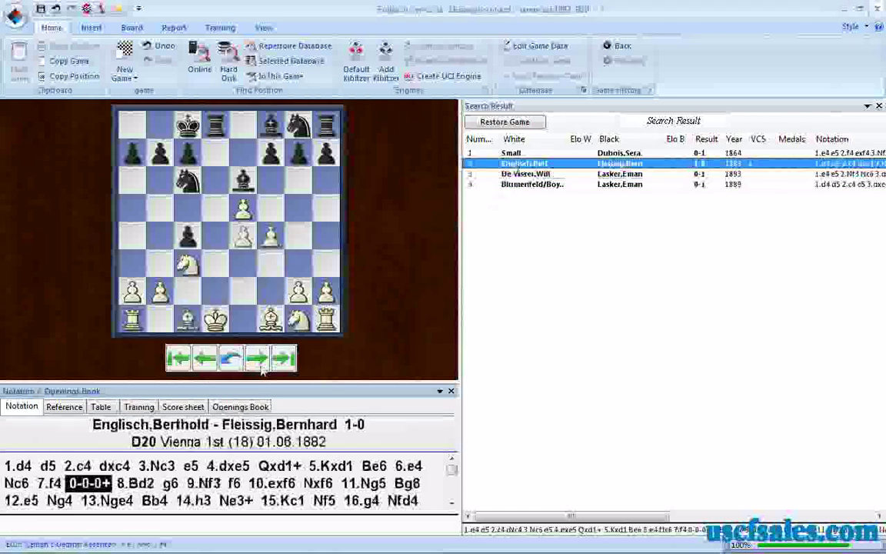
click(205, 358)
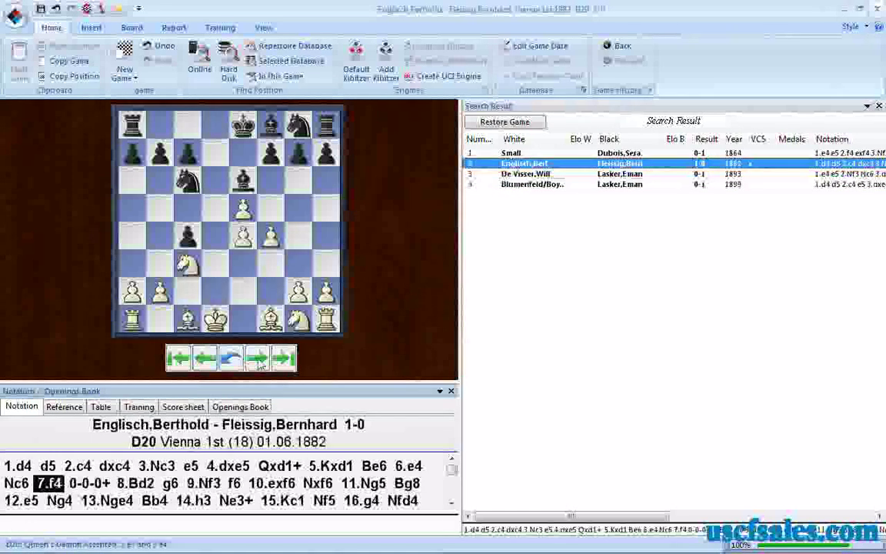
click(261, 366)
click(260, 367)
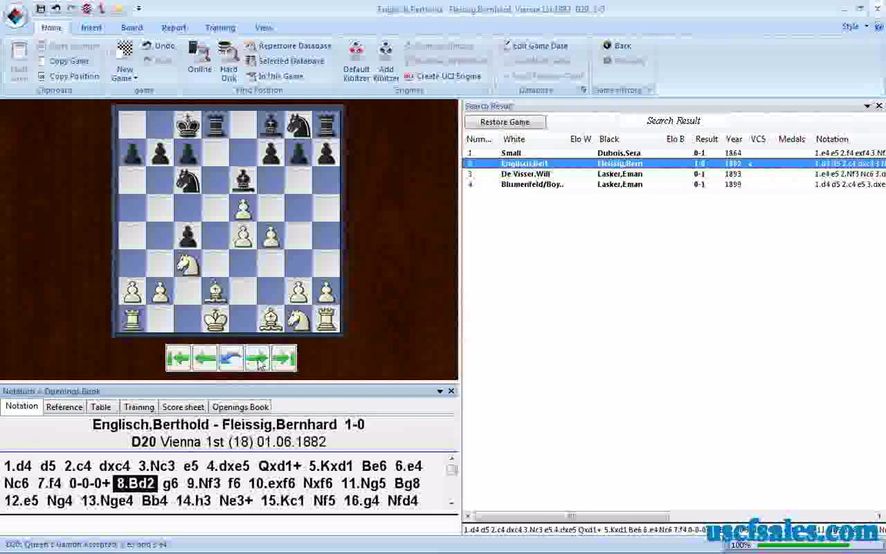
key(ctrl+Up)
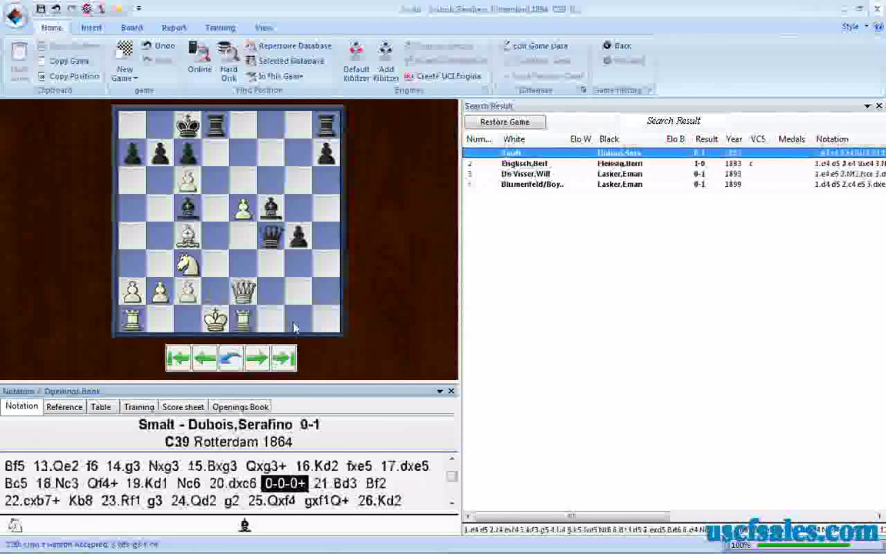
click(206, 365)
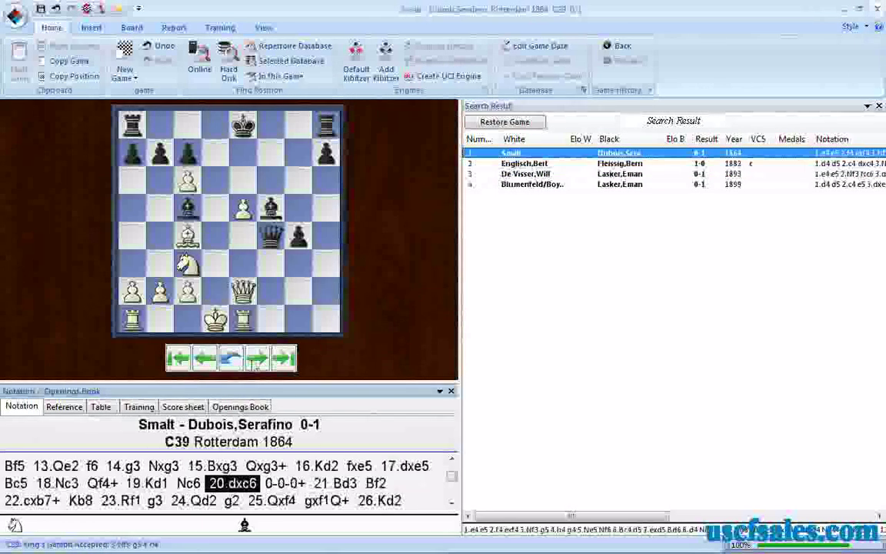
click(255, 363)
click(256, 363)
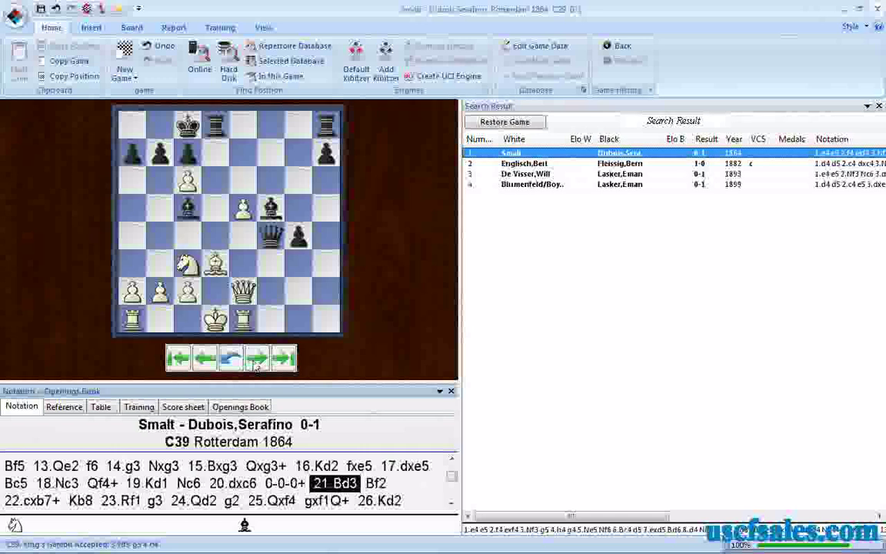